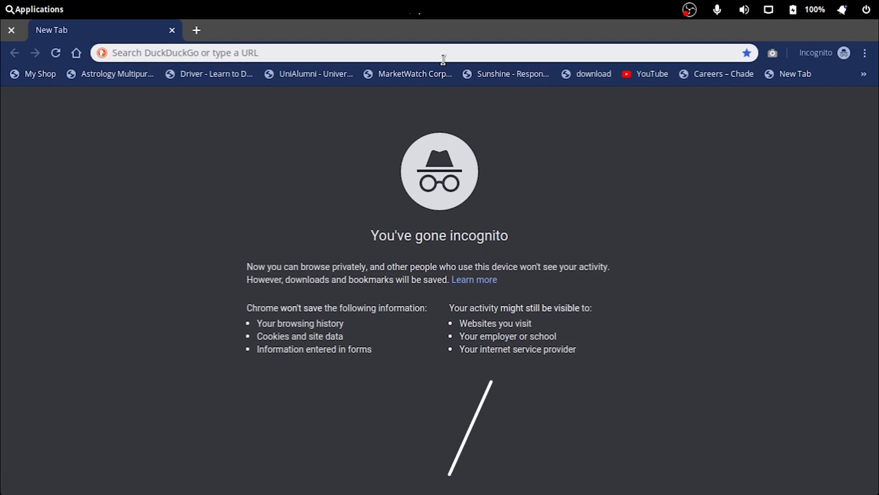
Step: Load the router at 192.168.0.1, select the SSID value, then go to Wireless basic settings
text(192)
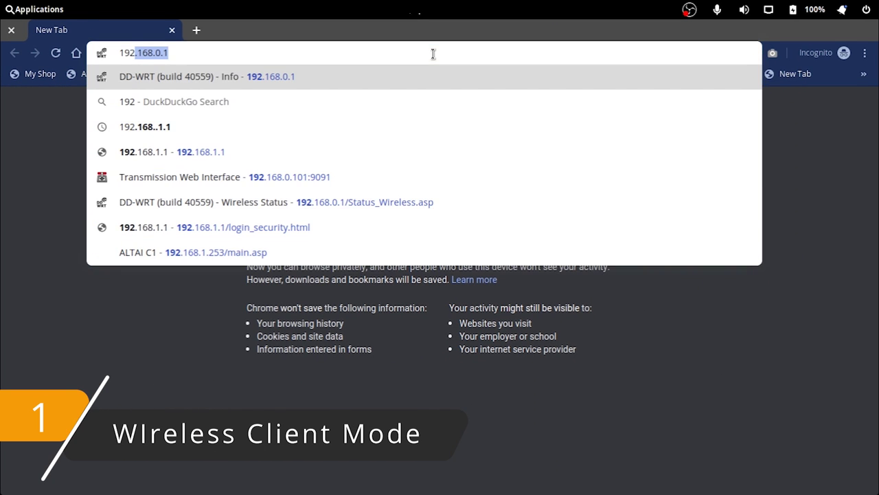
key(Return)
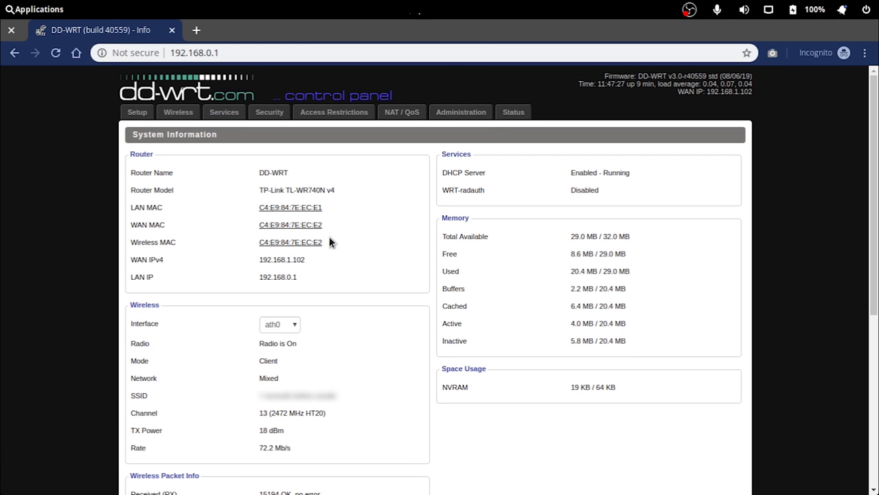
double_click(257, 402)
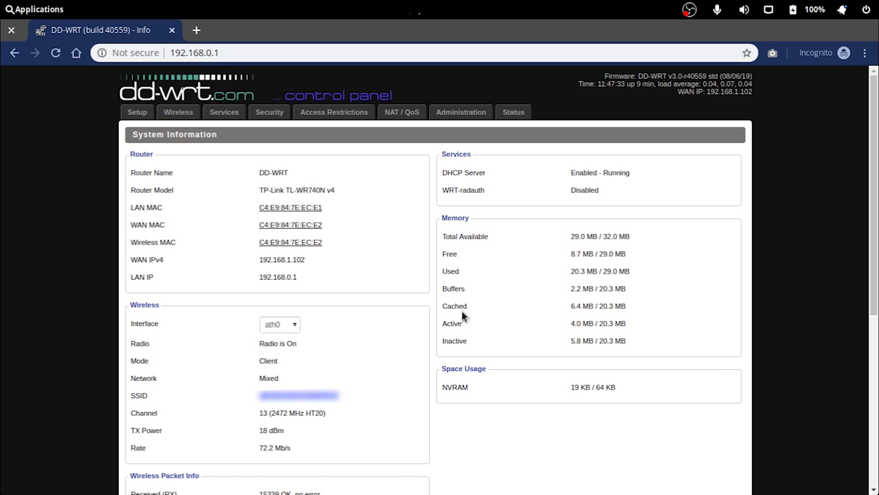
click(340, 276)
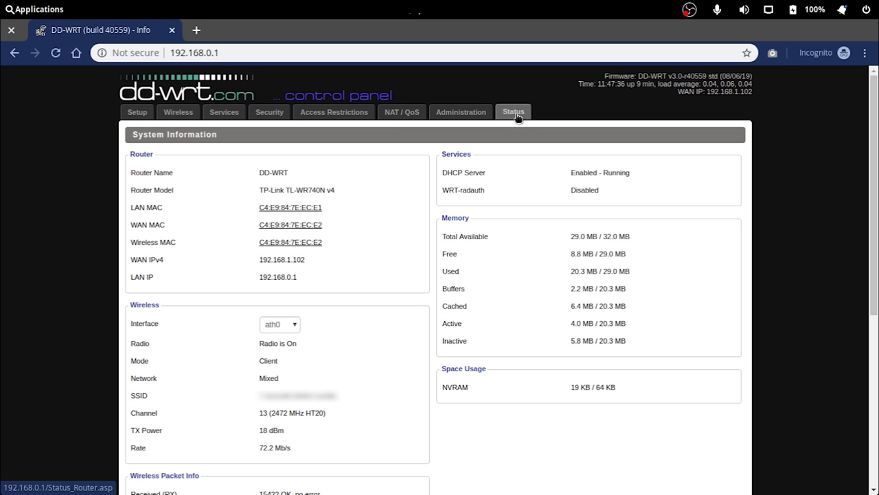
click(186, 114)
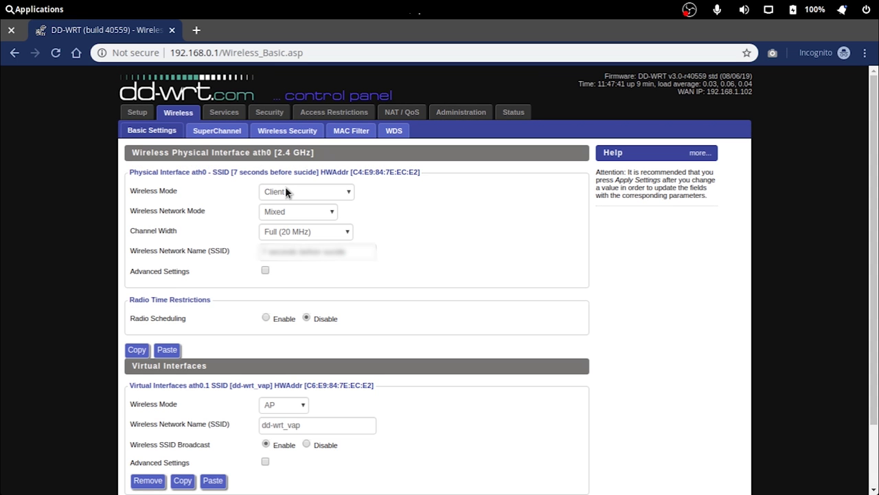
click(286, 191)
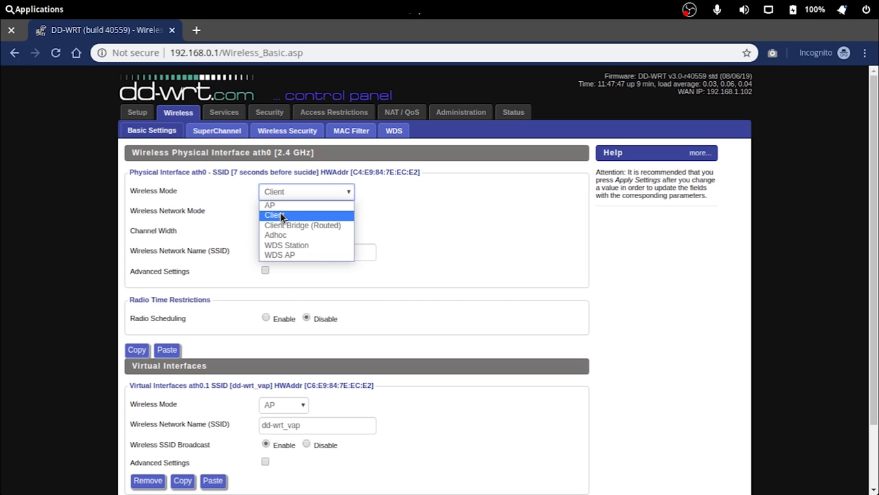
click(273, 215)
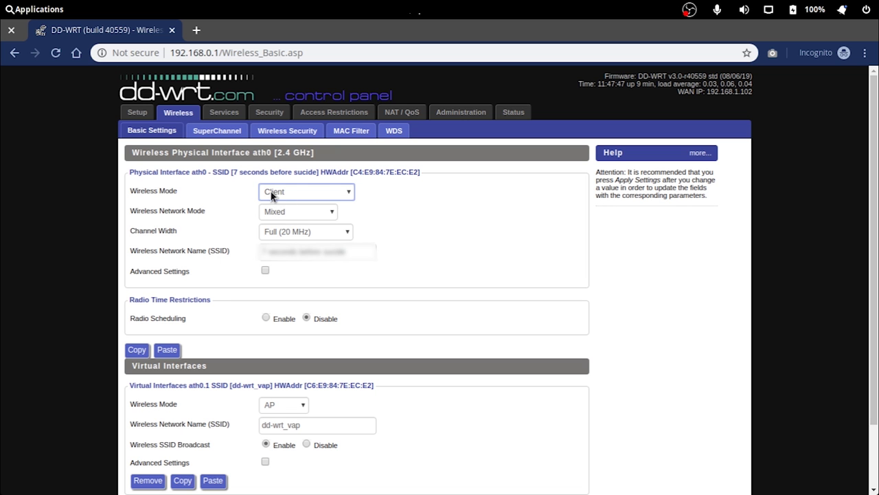
drag(364, 251, 279, 239)
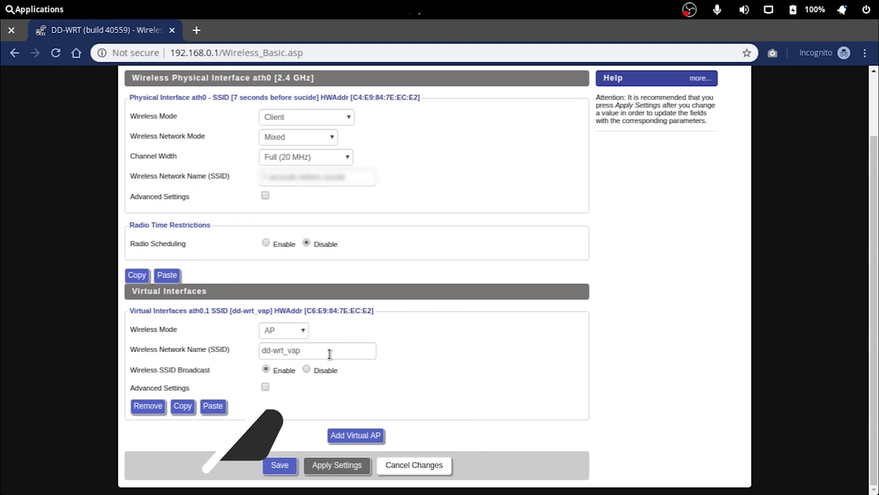
drag(330, 353, 158, 337)
click(222, 331)
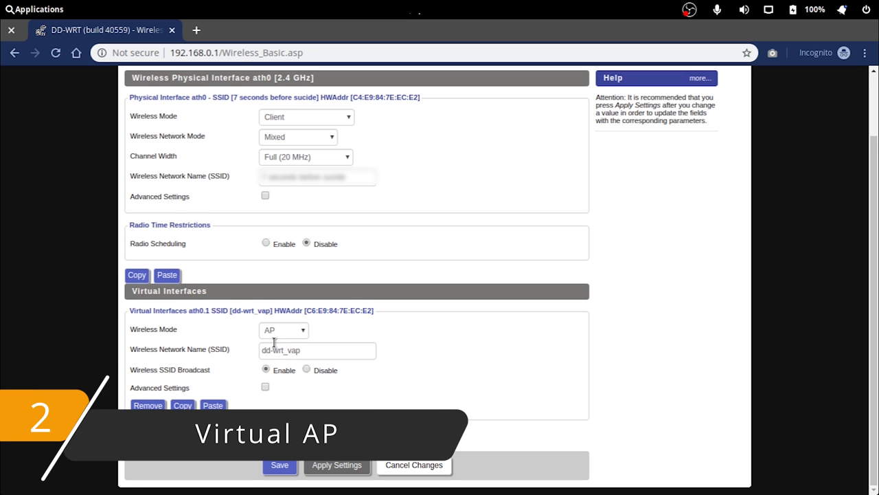
scroll(274, 341, up, 2)
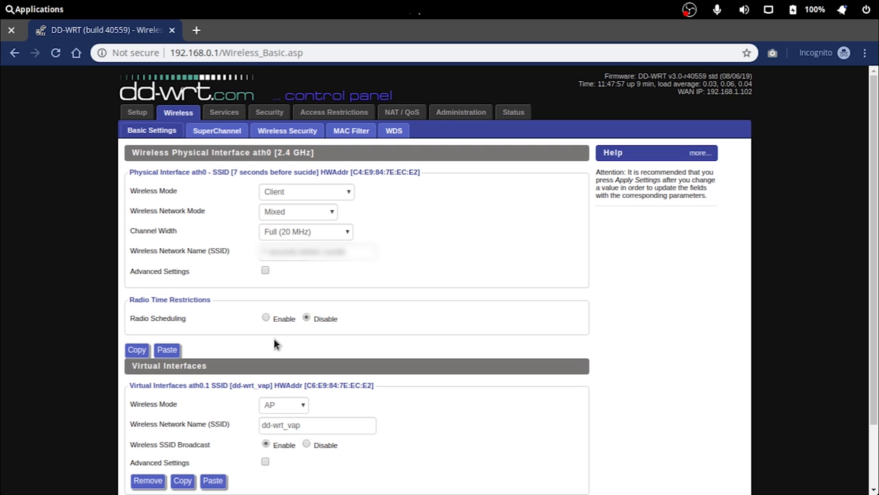
Step: Add a virtual AP, remove the ath0.2 and ath0.1 interfaces, and save the wireless settings
scroll(273, 338, down, 2)
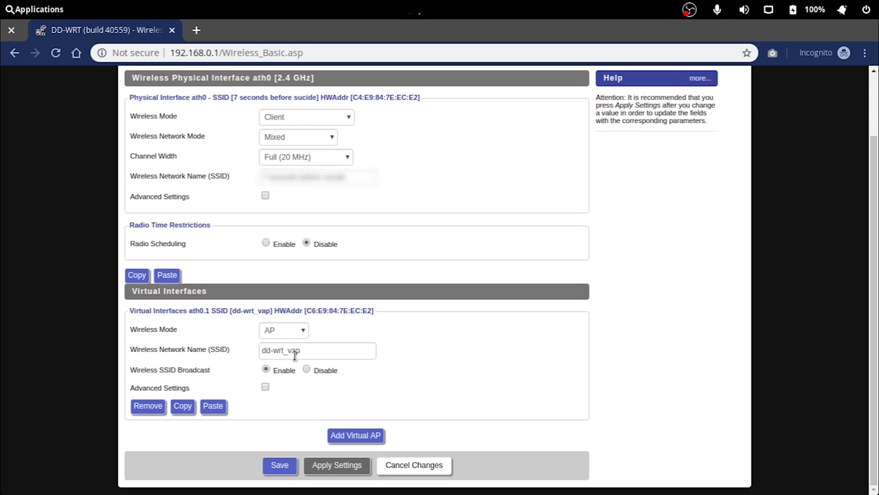
click(355, 433)
scroll(309, 344, down, 5)
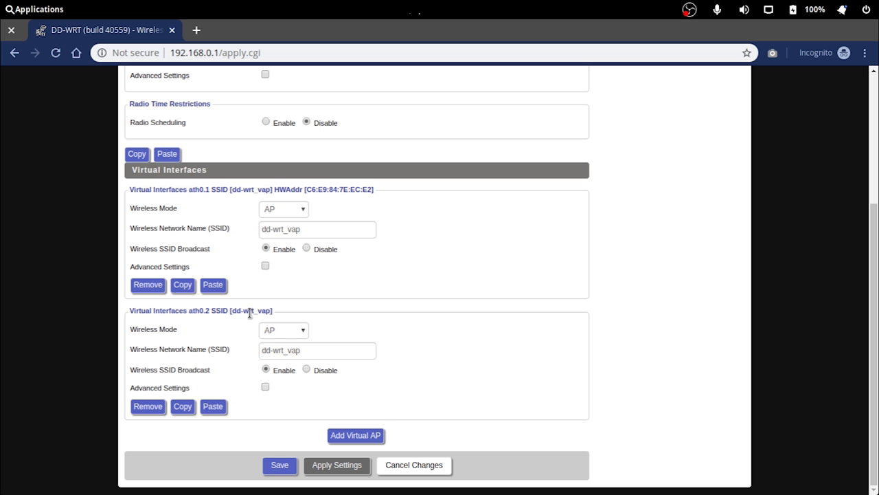
click(149, 285)
scroll(215, 334, down, 5)
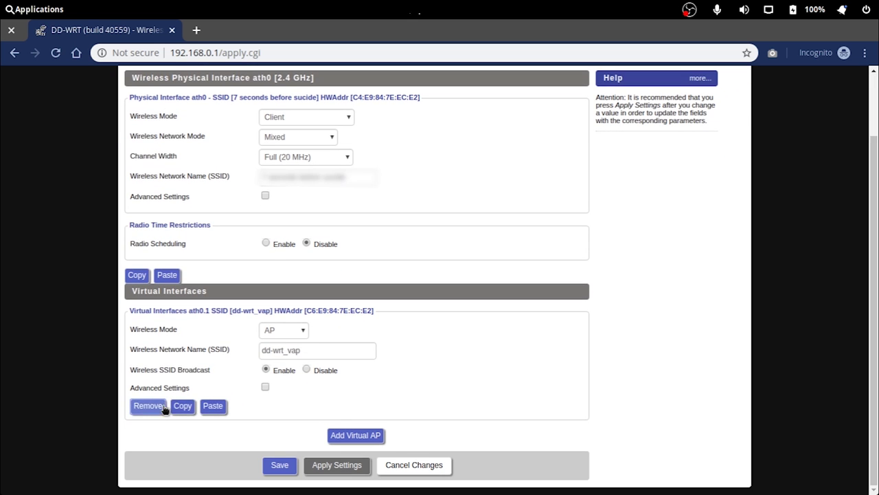
click(163, 407)
click(288, 421)
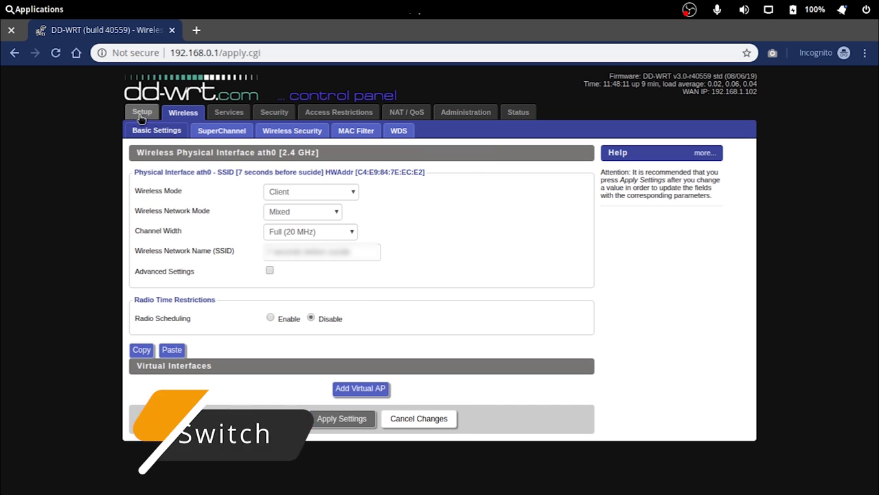
Step: On the Setup page, tick Assign WAN Port to Switch under WAN Port
click(142, 112)
scroll(206, 294, down, 5)
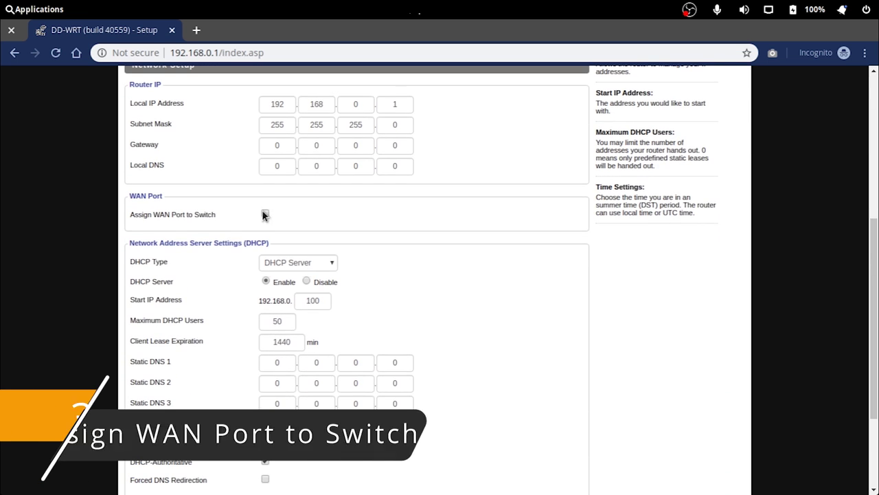
click(265, 213)
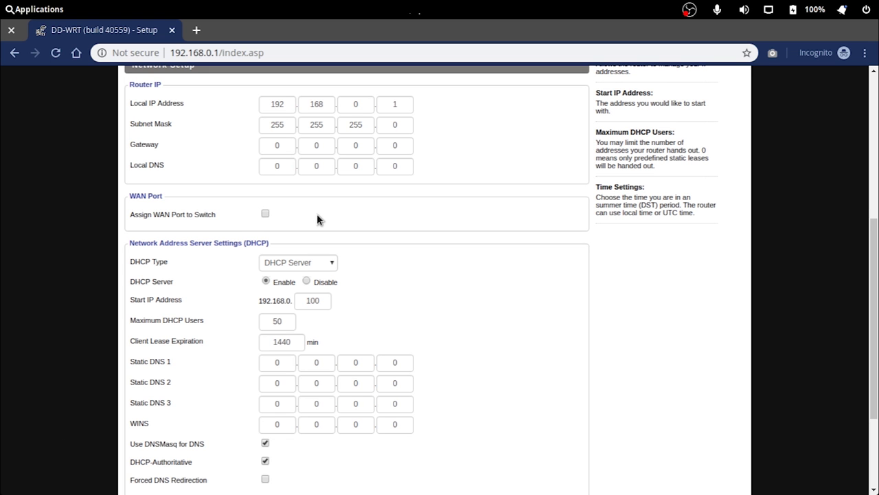
scroll(317, 214, up, 5)
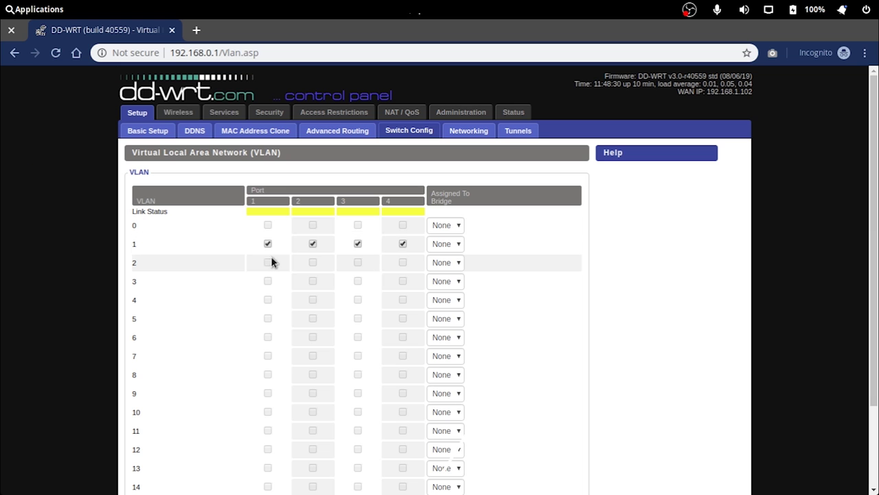
Step: Toggle ports 1 and 2 between VLANs, ending with all four ports in VLAN 1
click(268, 243)
click(312, 244)
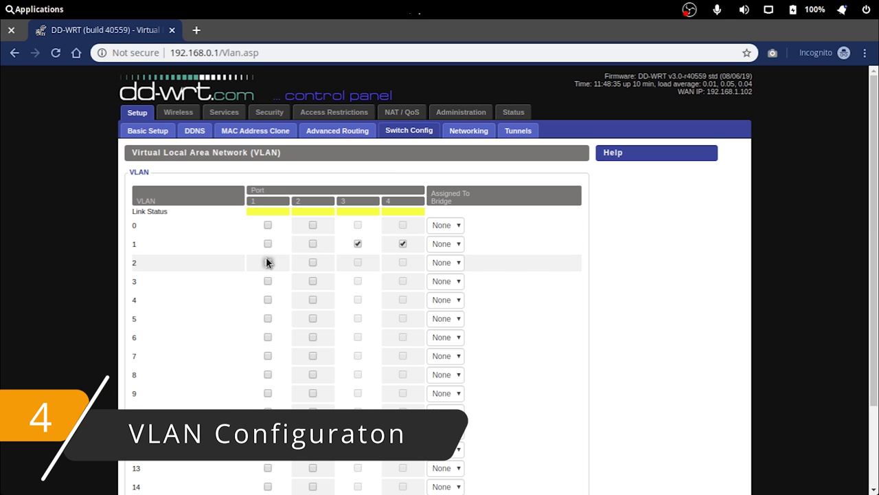
click(268, 262)
click(268, 261)
click(267, 243)
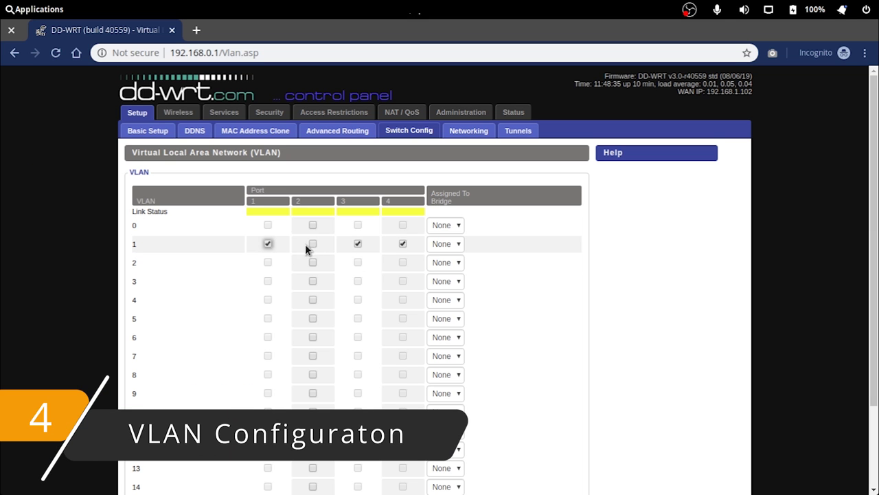
click(313, 243)
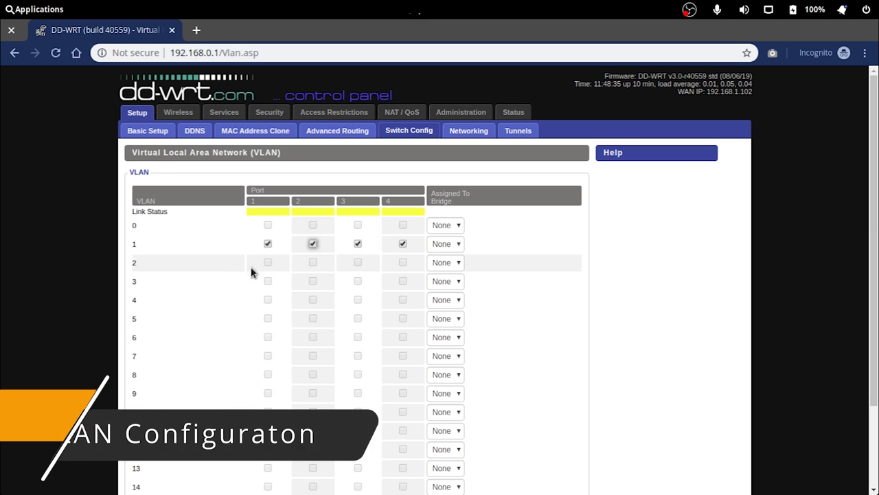
Step: Review the Networking port setup page
click(481, 130)
scroll(253, 366, down, 5)
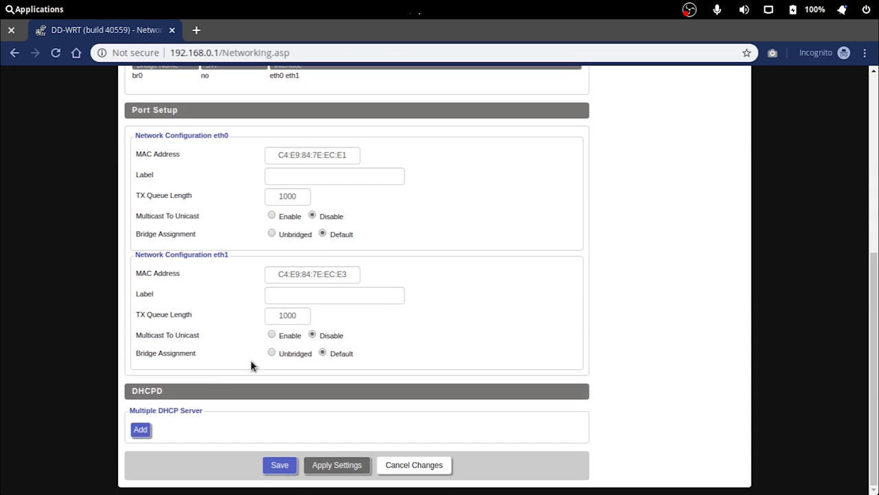
scroll(214, 360, up, 5)
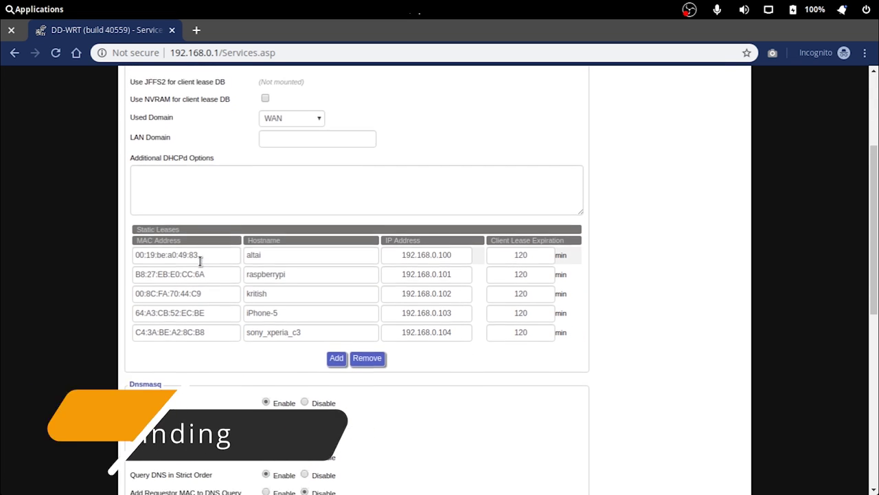
Step: Copy the raspberrypi hostname and paste it into a new browser tab
double_click(298, 248)
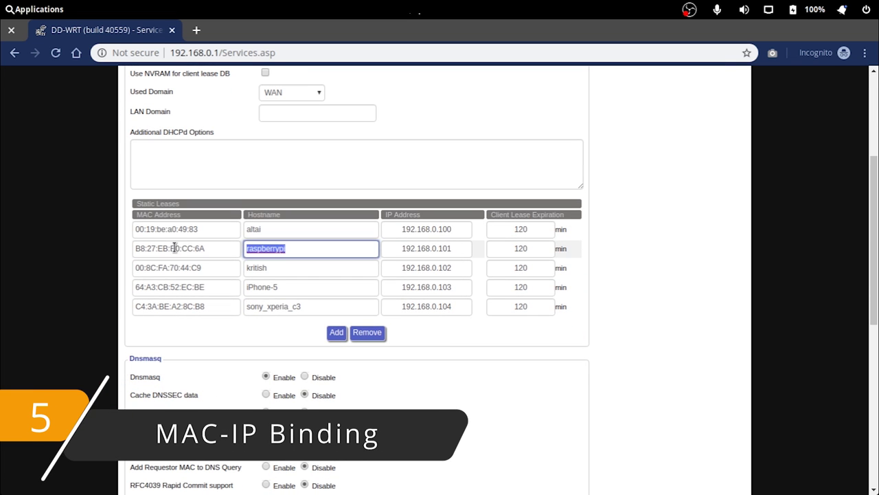
triple_click(193, 248)
click(292, 254)
double_click(334, 254)
key(ctrl+c)
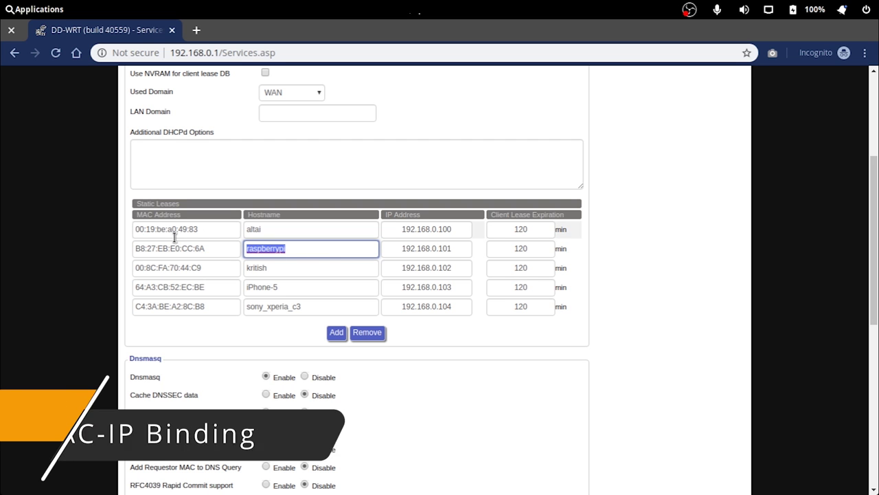
click(197, 31)
key(ctrl+v)
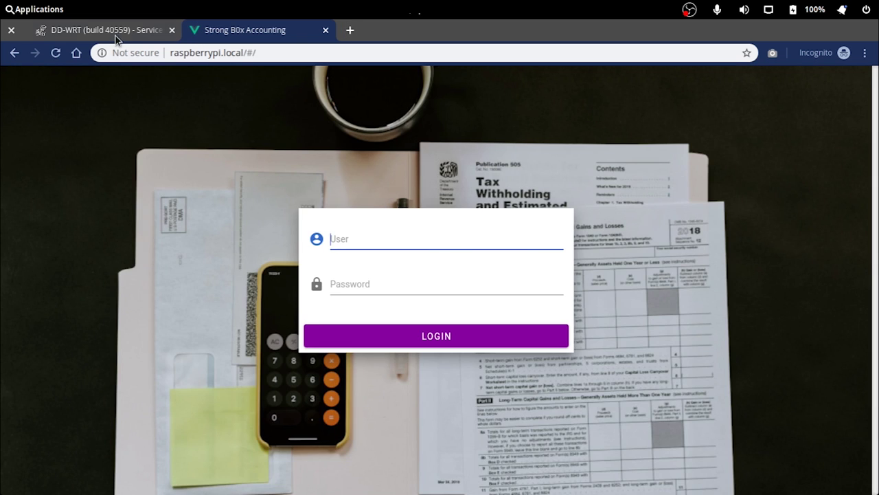
Step: Return to the router's Services settings, close the accounting app tab, and clear the selections
click(115, 36)
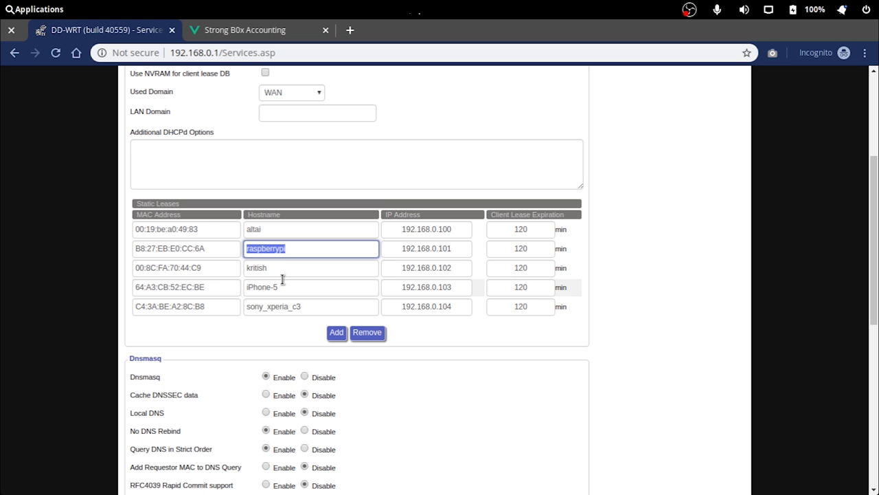
click(266, 25)
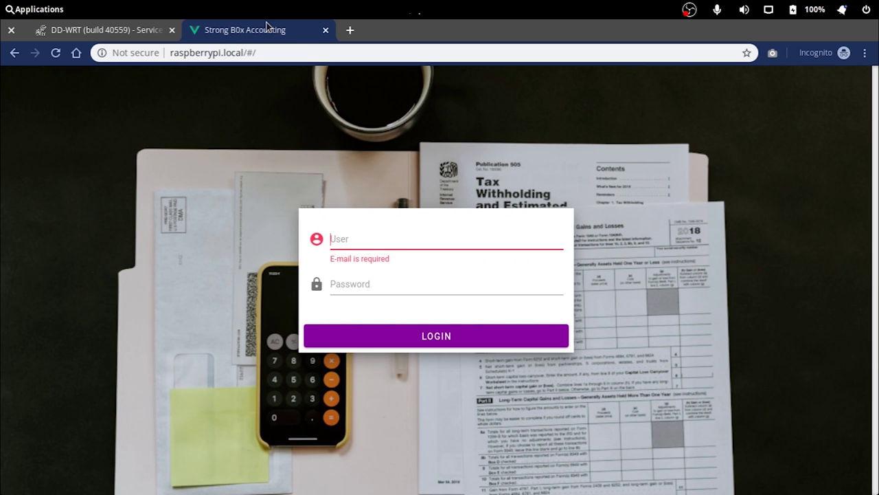
click(139, 30)
click(325, 31)
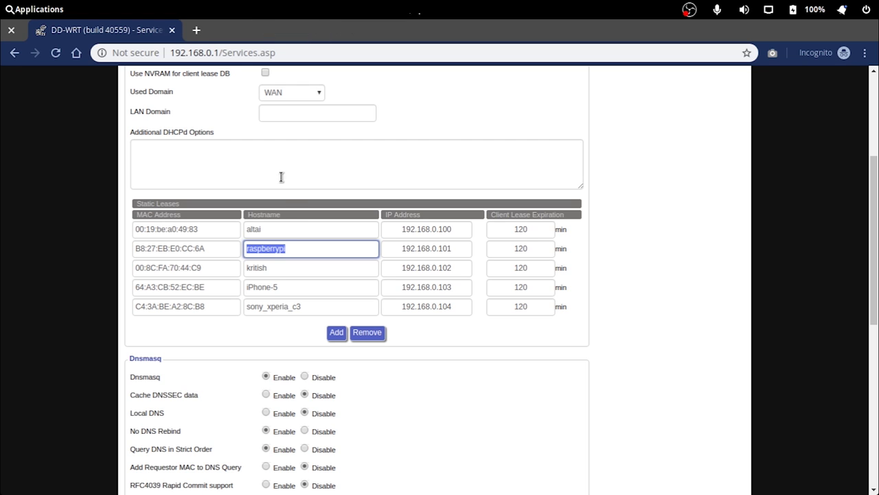
click(303, 175)
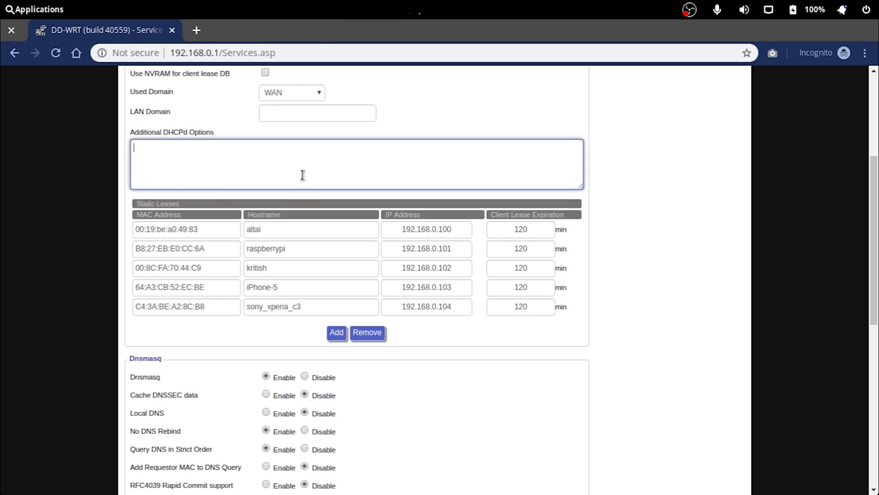
click(112, 196)
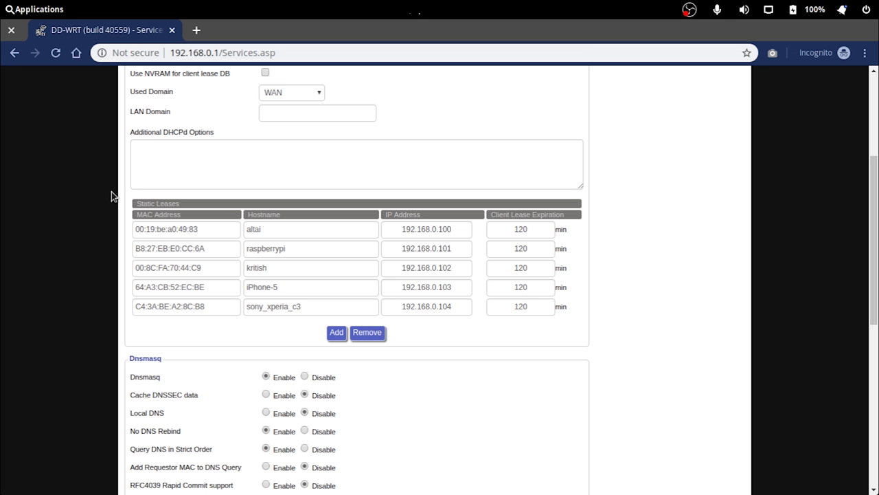
Step: Open Access Restrictions and scroll down to the Website Blocking list
scroll(138, 186, up, 3)
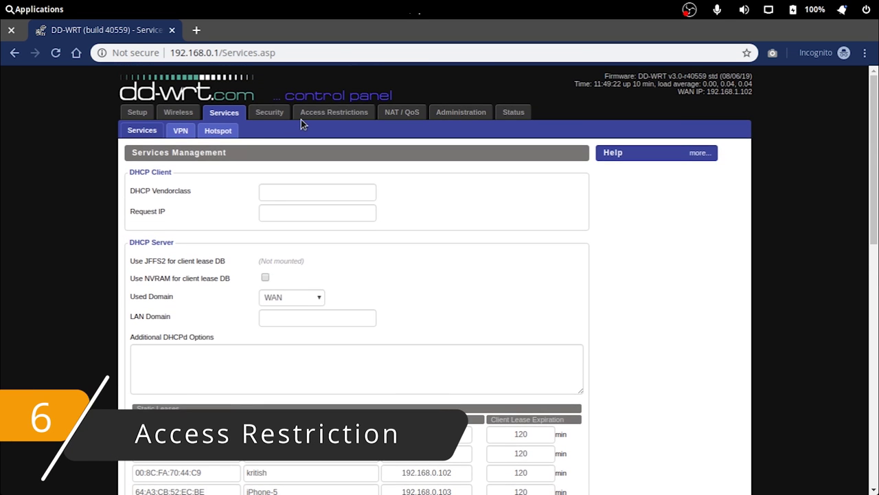
click(309, 110)
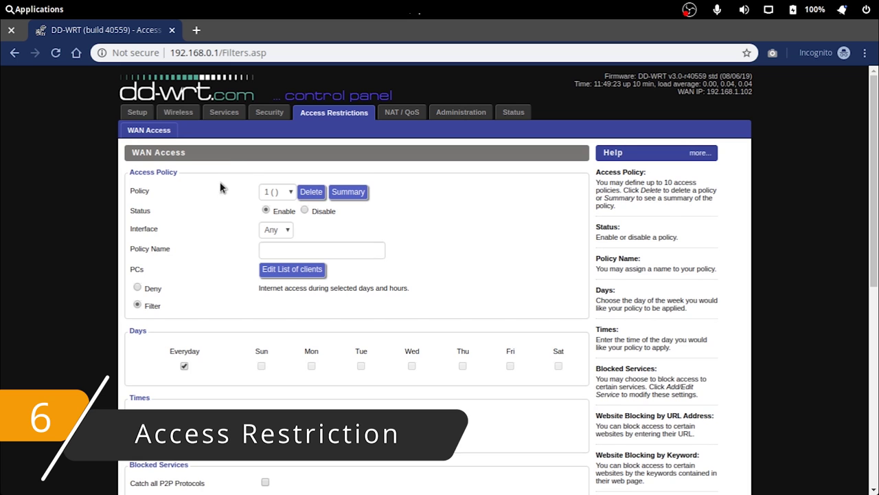
scroll(221, 206, down, 4)
scroll(215, 234, up, 3)
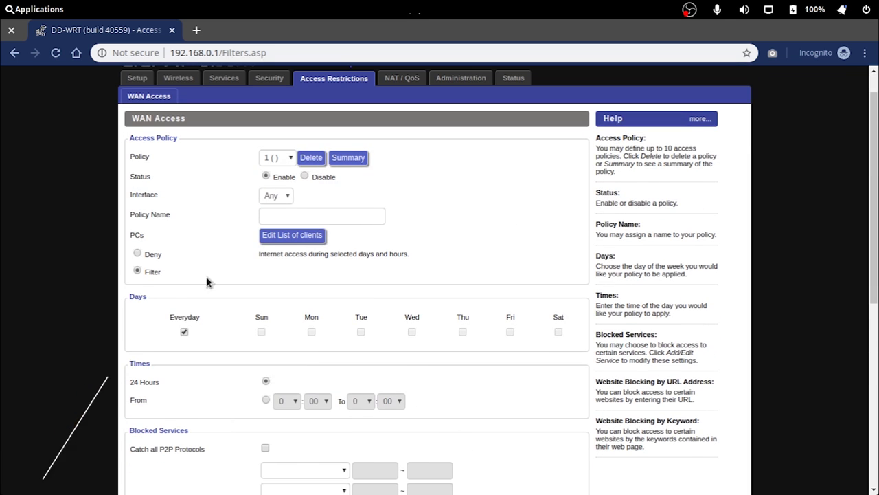
scroll(167, 297, down, 4)
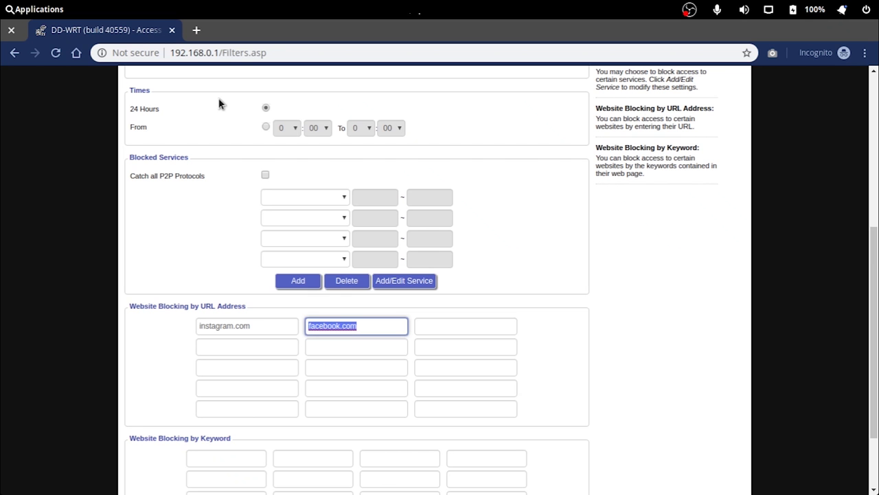
Step: In a new tab, try loading instagram.com and facebook.com, then return to the DD-WRT tab
click(197, 31)
text(instagram.com)
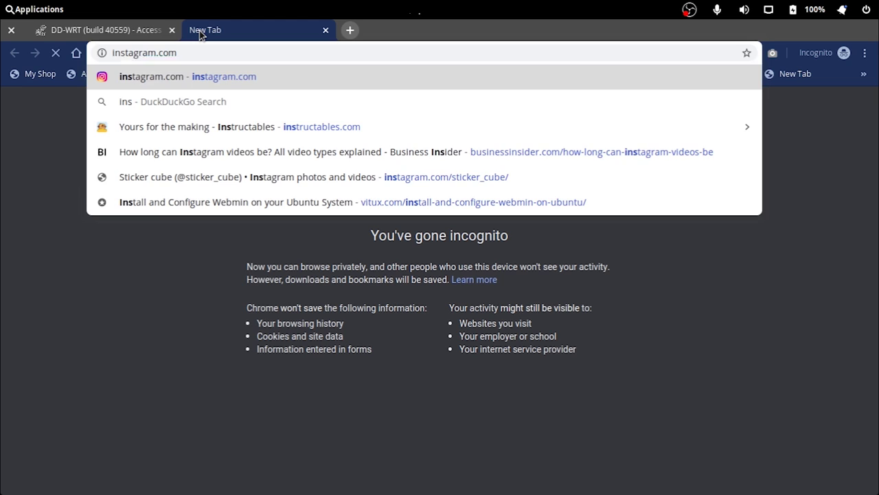
key(Return)
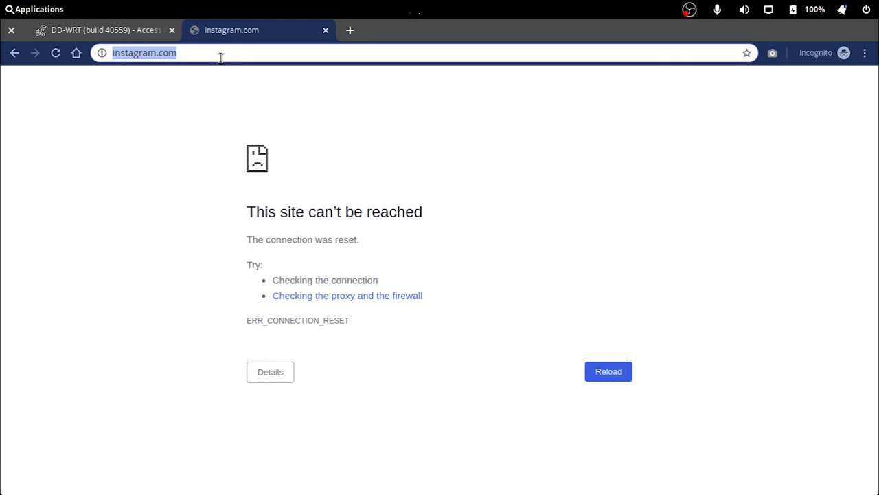
text(face)
key(Return)
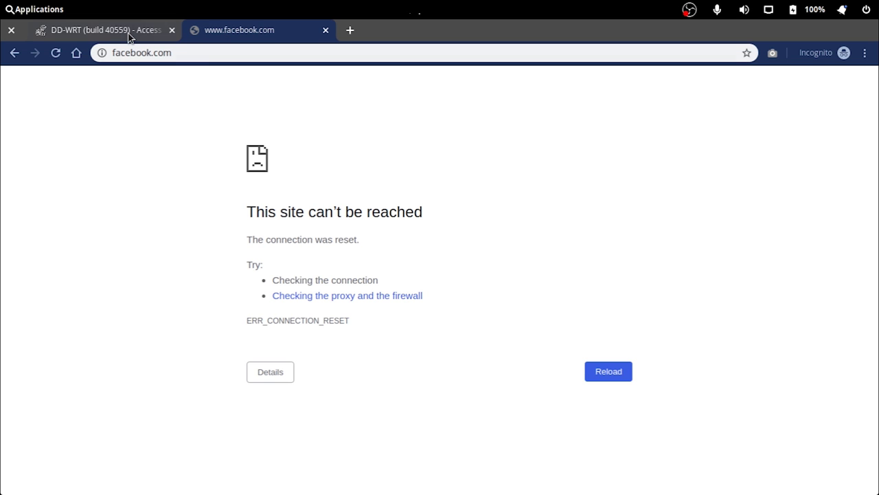
click(145, 34)
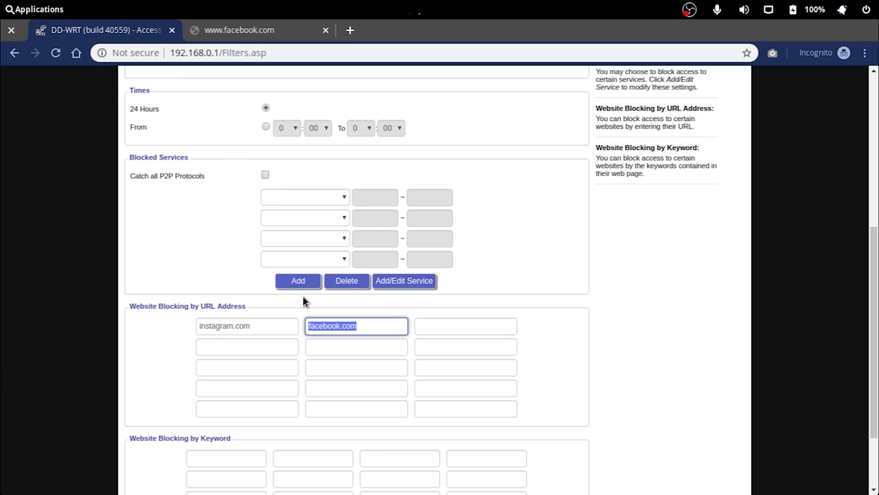
Step: Close the facebook.com test tab, scroll to the top, and open the Status page
click(254, 33)
click(245, 58)
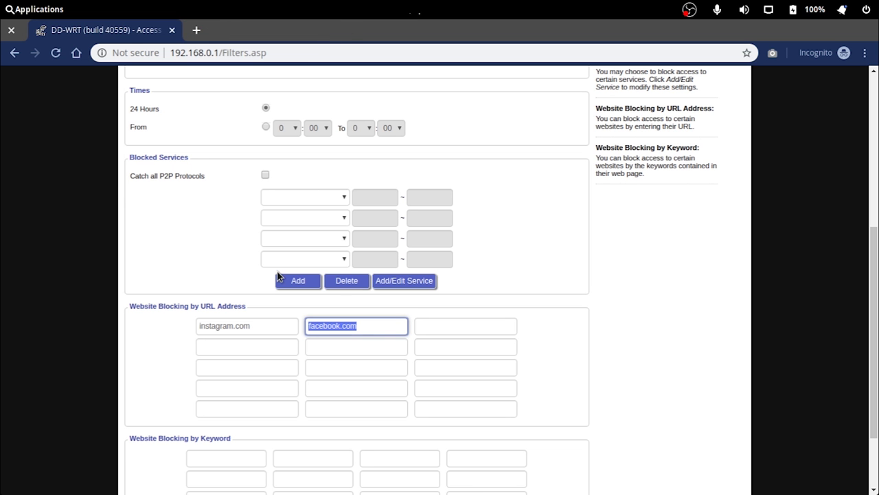
click(212, 271)
scroll(212, 271, up, 3)
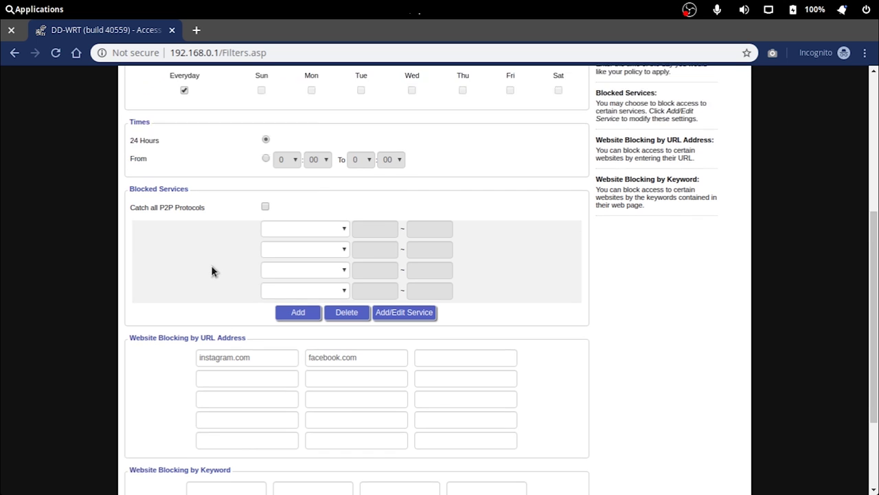
scroll(212, 271, up, 2)
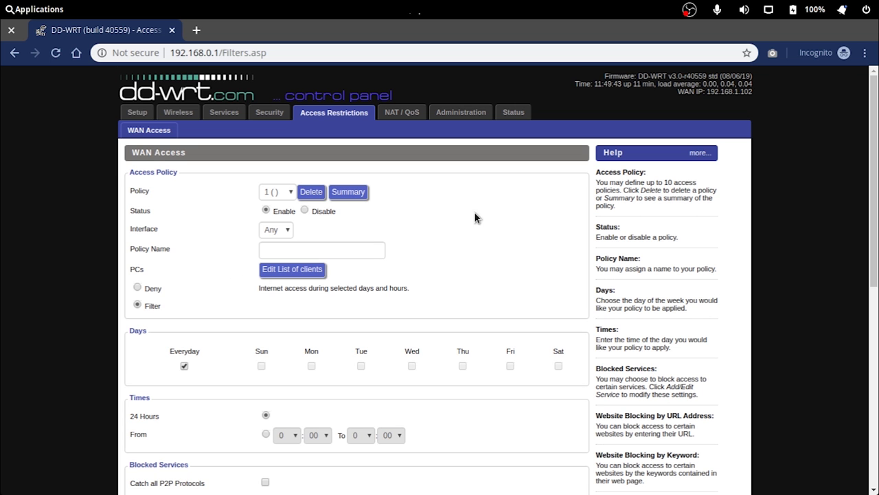
click(513, 113)
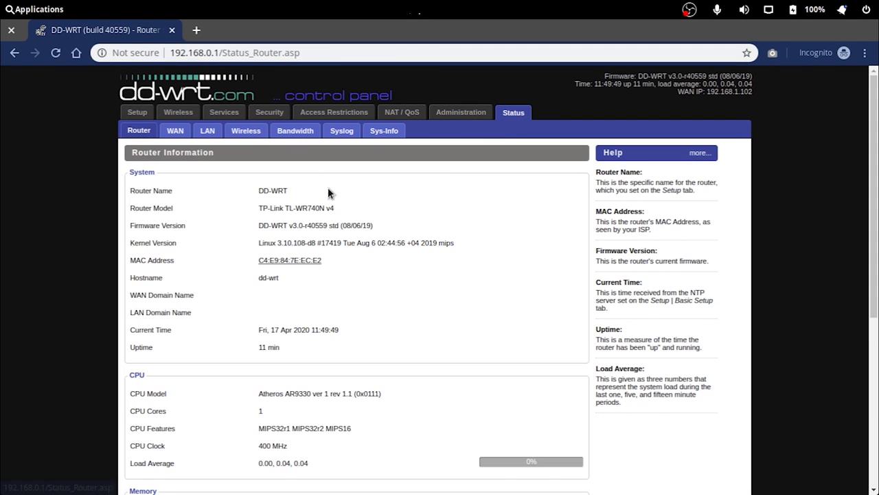
click(297, 130)
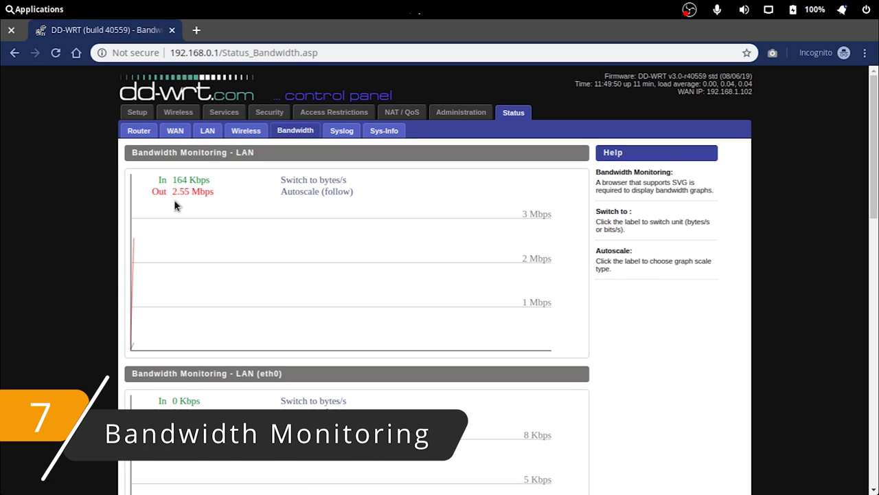
drag(176, 191, 226, 210)
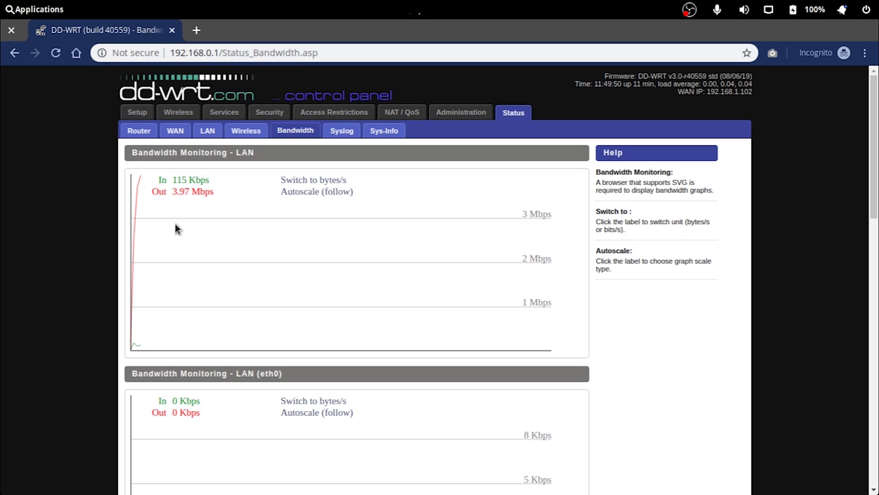
scroll(226, 250, down, 3)
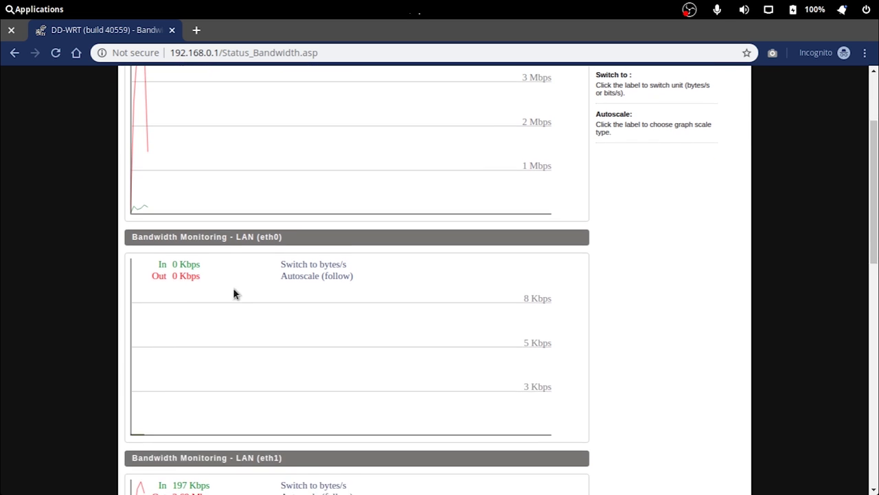
scroll(225, 251, down, 10)
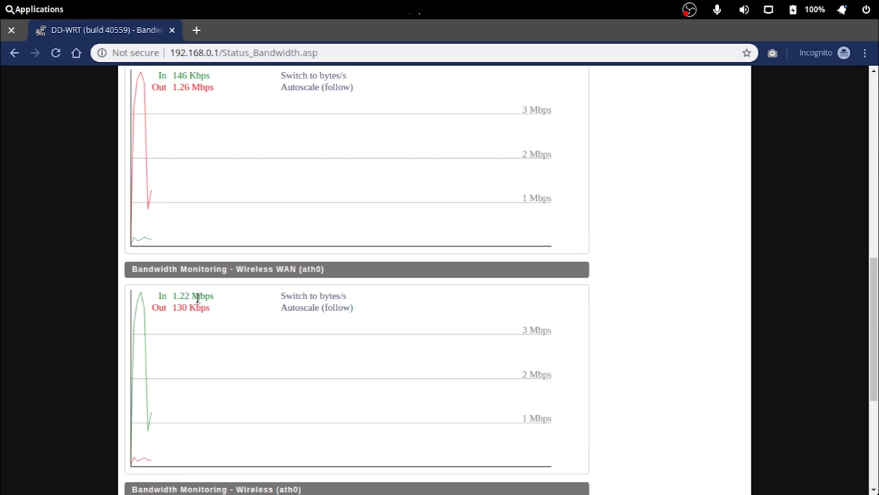
scroll(198, 296, down, 6)
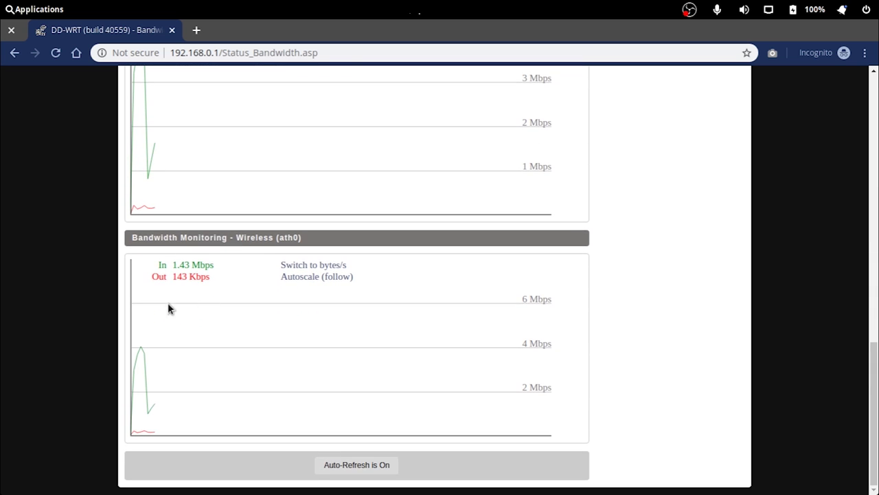
scroll(186, 310, up, 14)
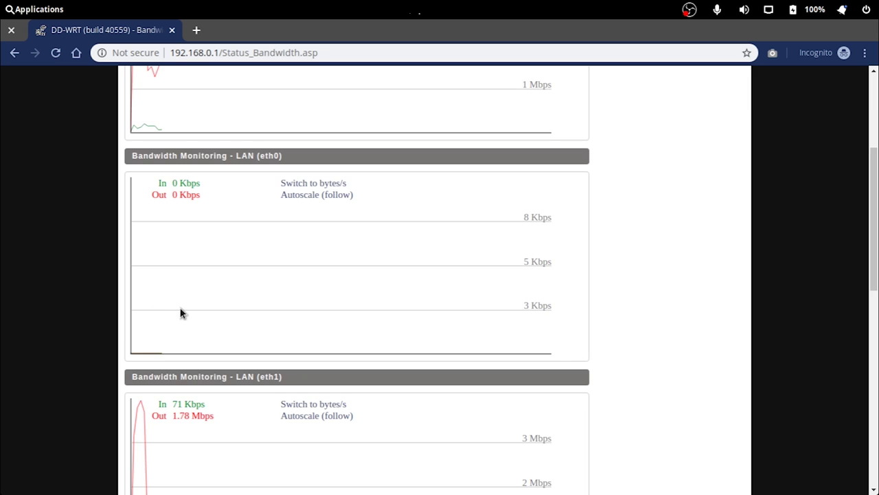
scroll(182, 313, up, 5)
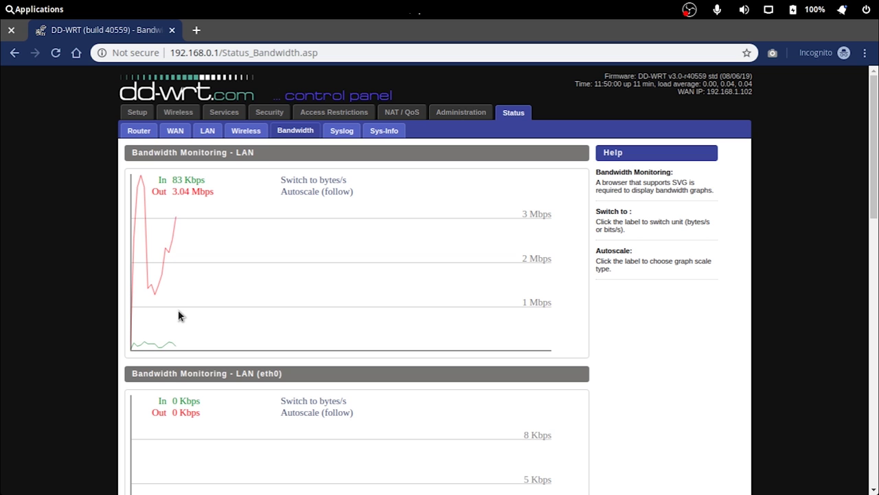
Step: On Status > WAN, step through Traffic by Month for March, April and May 2020
click(176, 136)
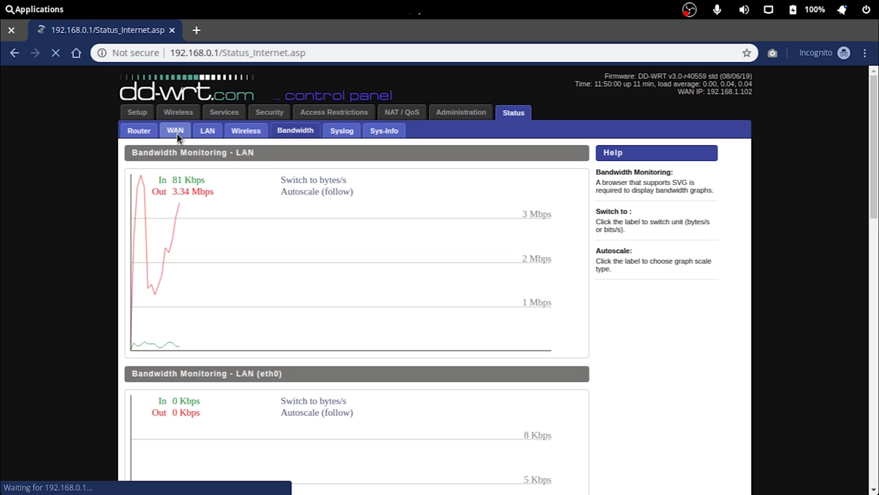
scroll(309, 336, down, 5)
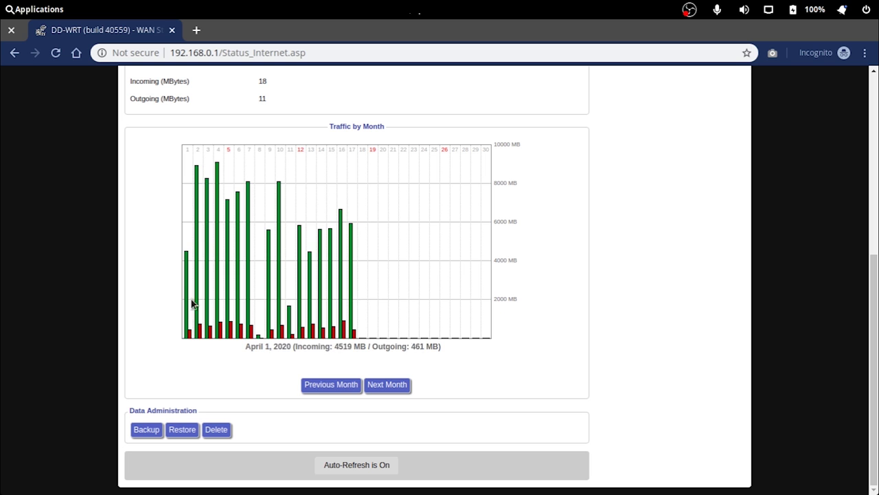
click(313, 386)
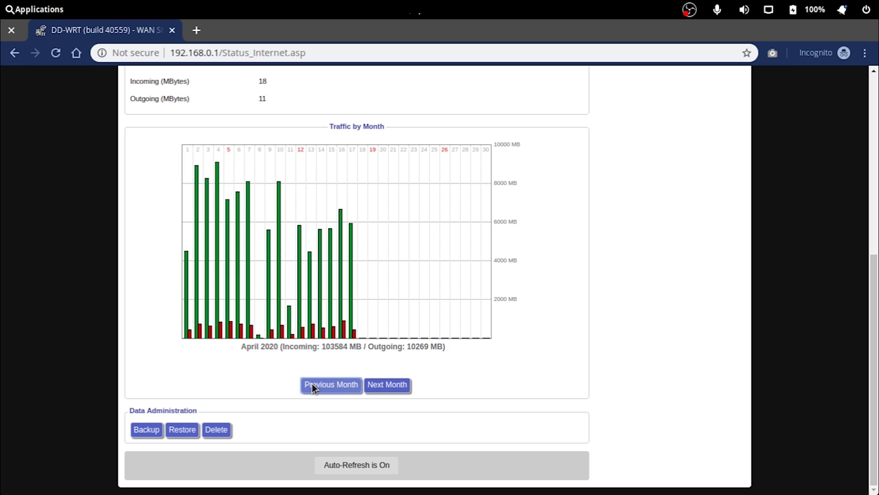
click(402, 386)
click(404, 383)
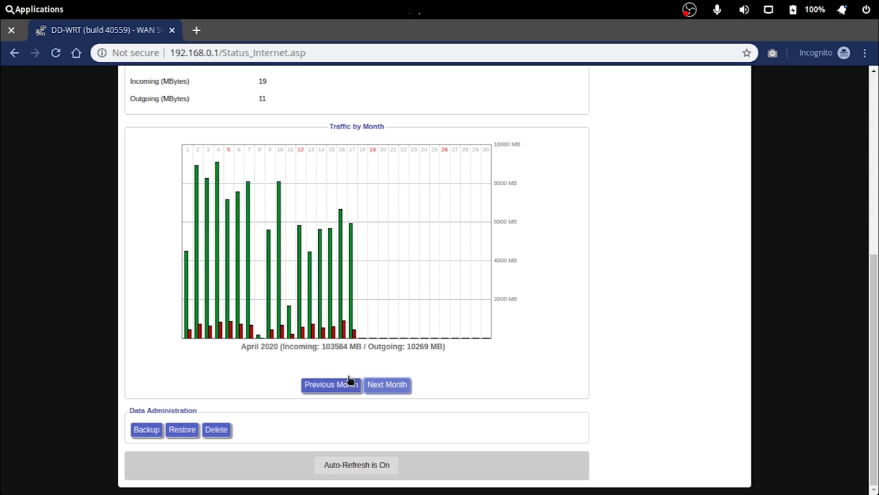
click(324, 386)
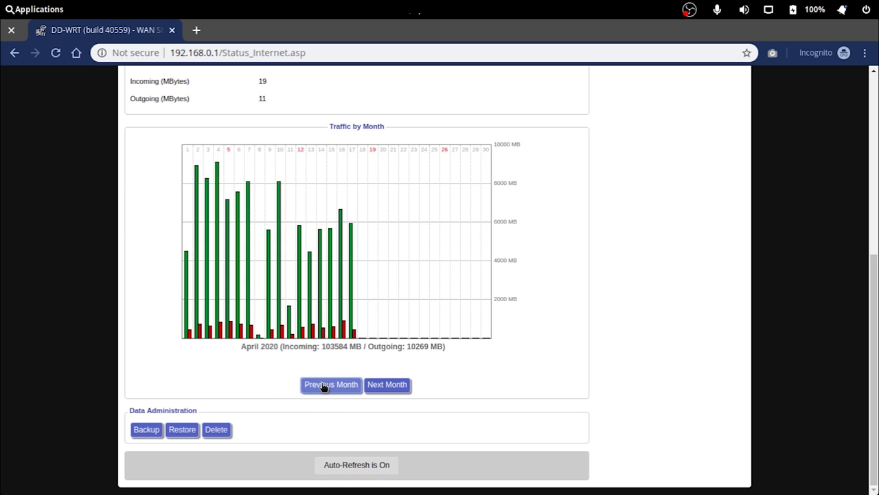
click(322, 383)
click(379, 391)
scroll(368, 359, up, 5)
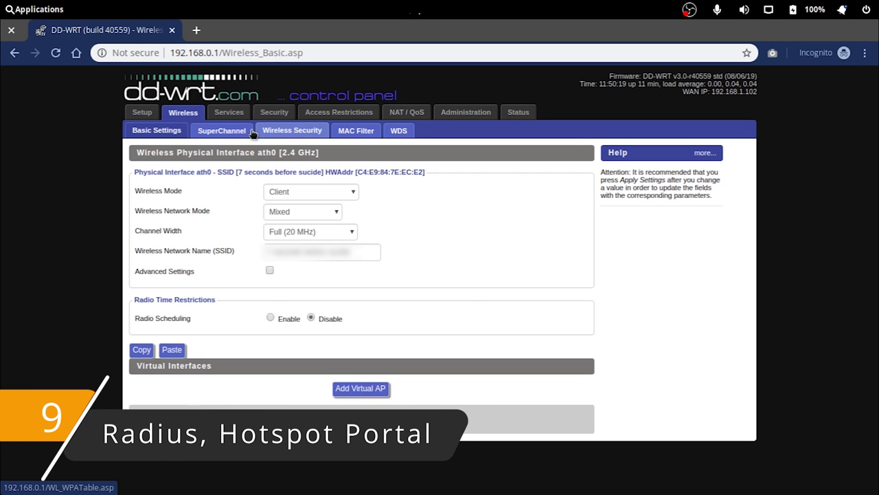
Step: Open Services > Hotspot and scroll through the disabled Hotspot Portal options
click(222, 113)
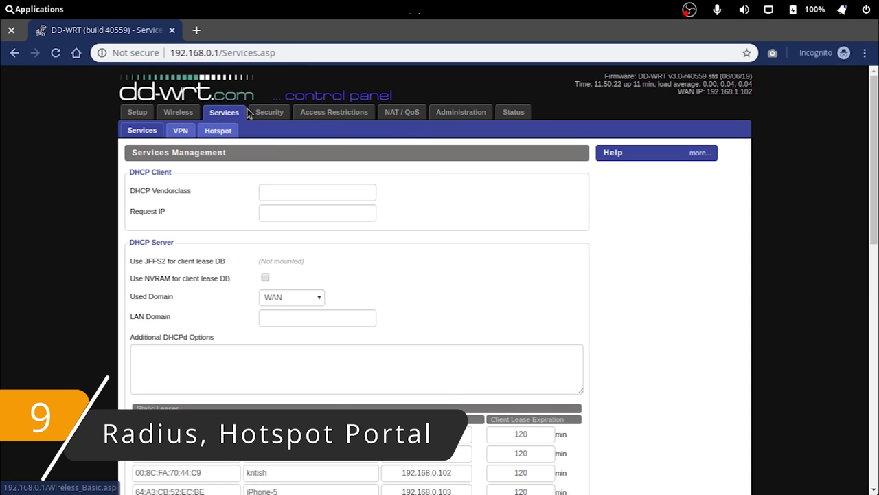
click(220, 130)
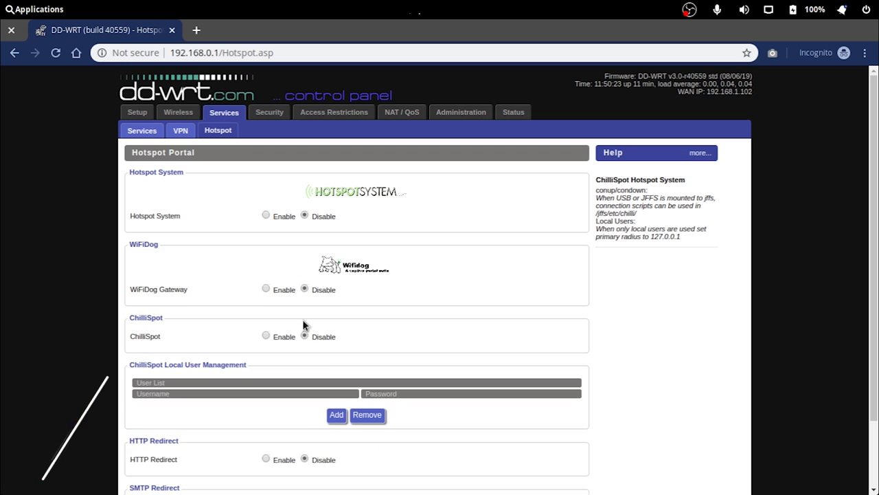
scroll(274, 337, down, 2)
scroll(239, 309, up, 2)
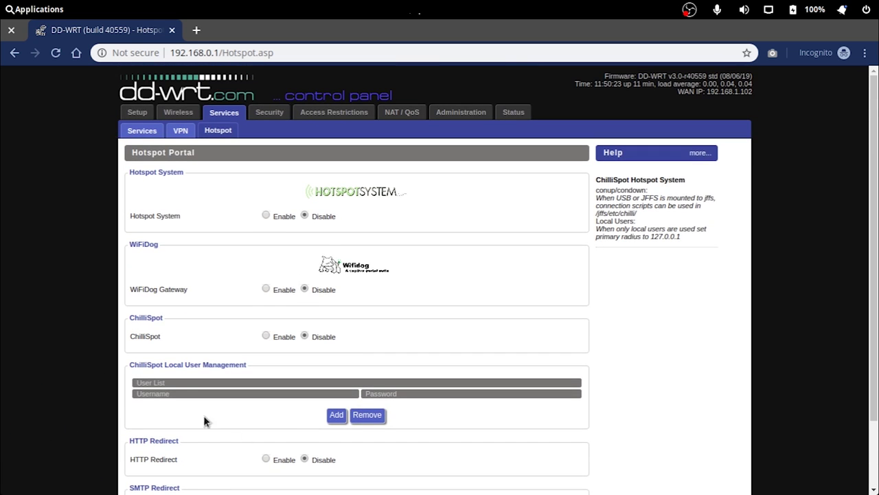
scroll(275, 419, down, 2)
scroll(255, 313, up, 2)
scroll(178, 190, down, 2)
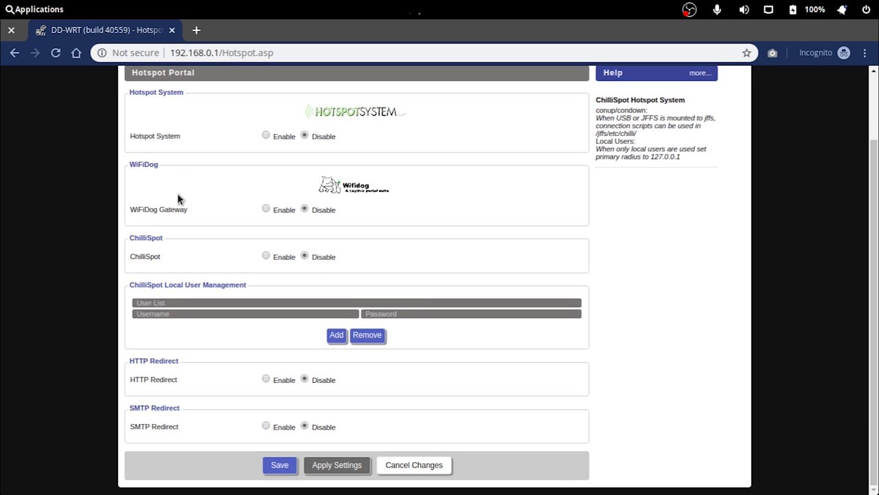
scroll(188, 192, up, 2)
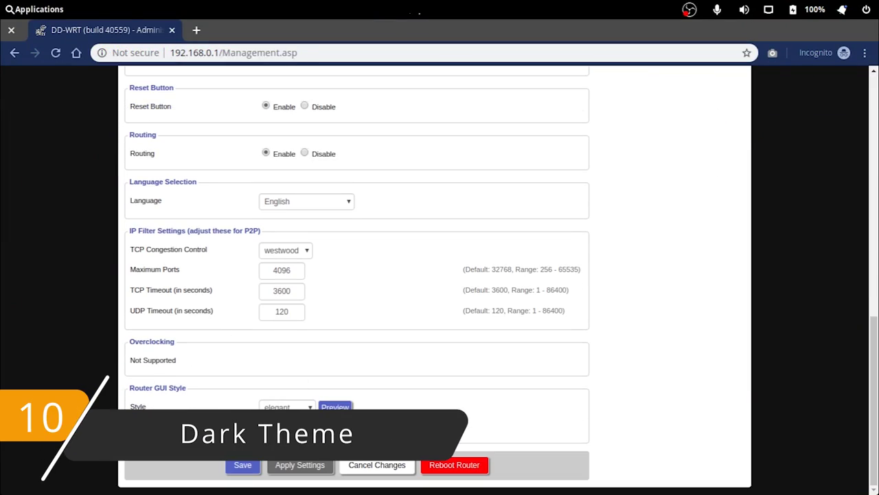
Step: Save the enabled Dark Styles setting, apply settings, and reboot the router
click(237, 467)
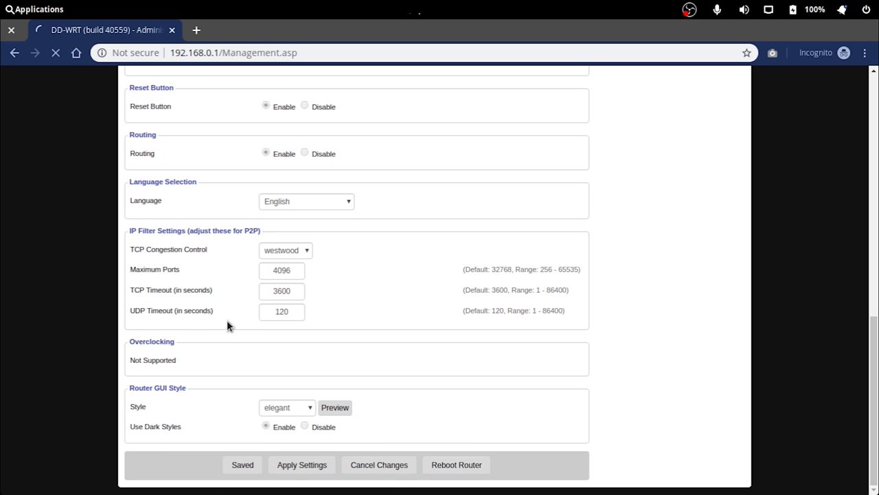
scroll(320, 443, down, 3)
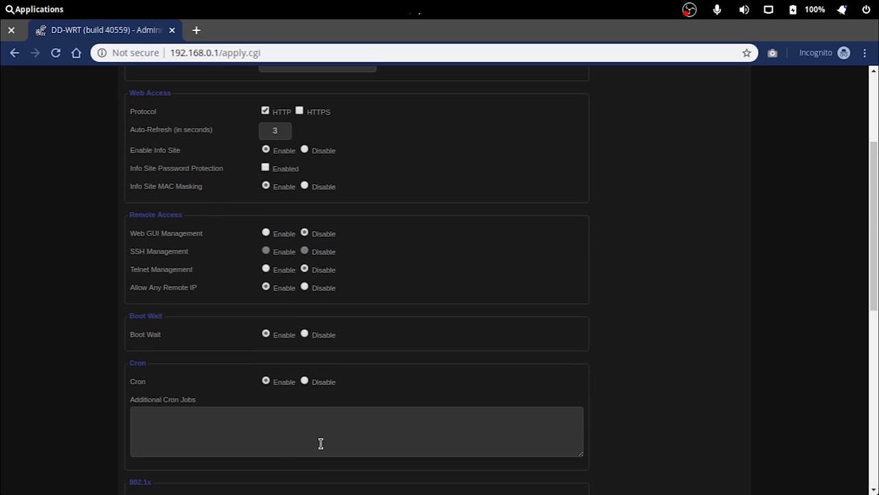
scroll(320, 443, down, 6)
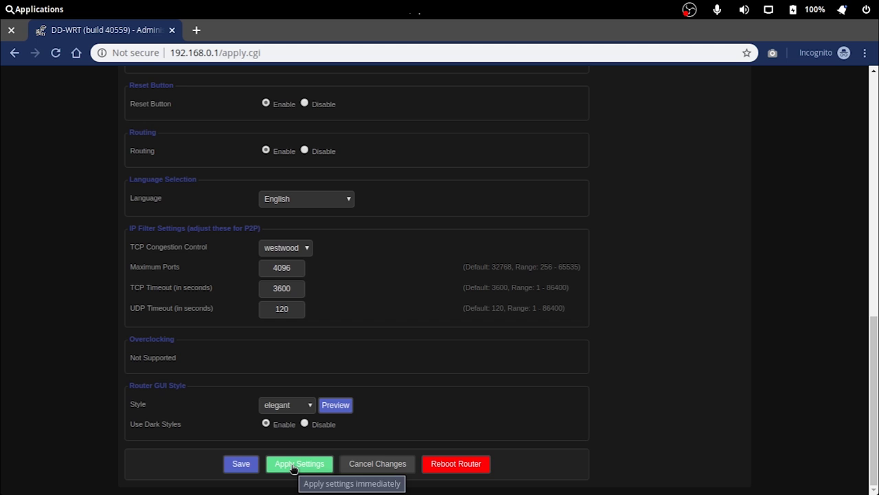
click(293, 468)
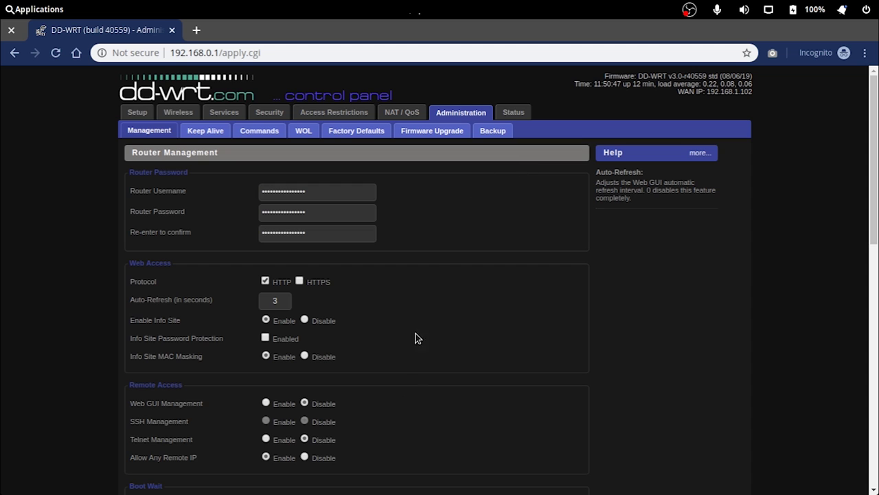
scroll(416, 338, down, 9)
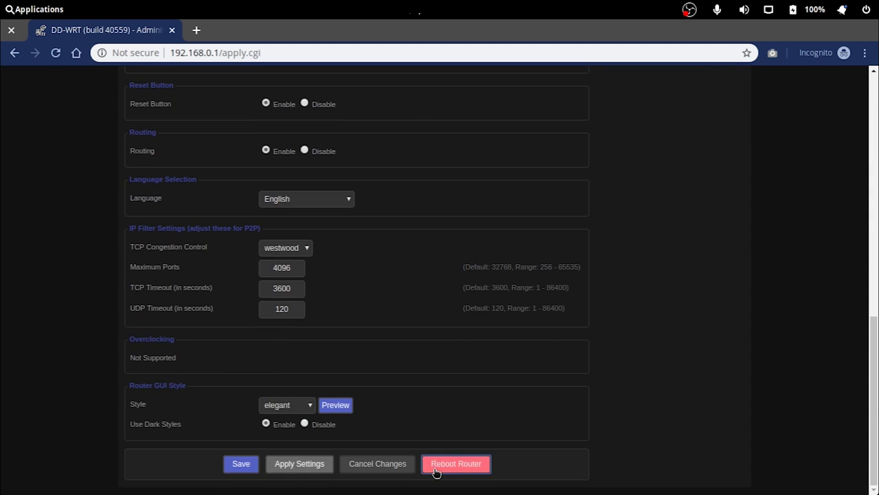
click(435, 470)
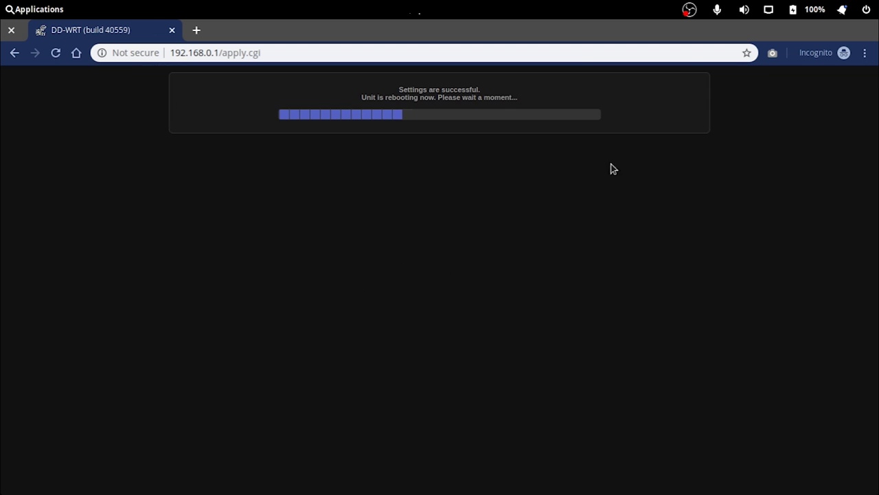